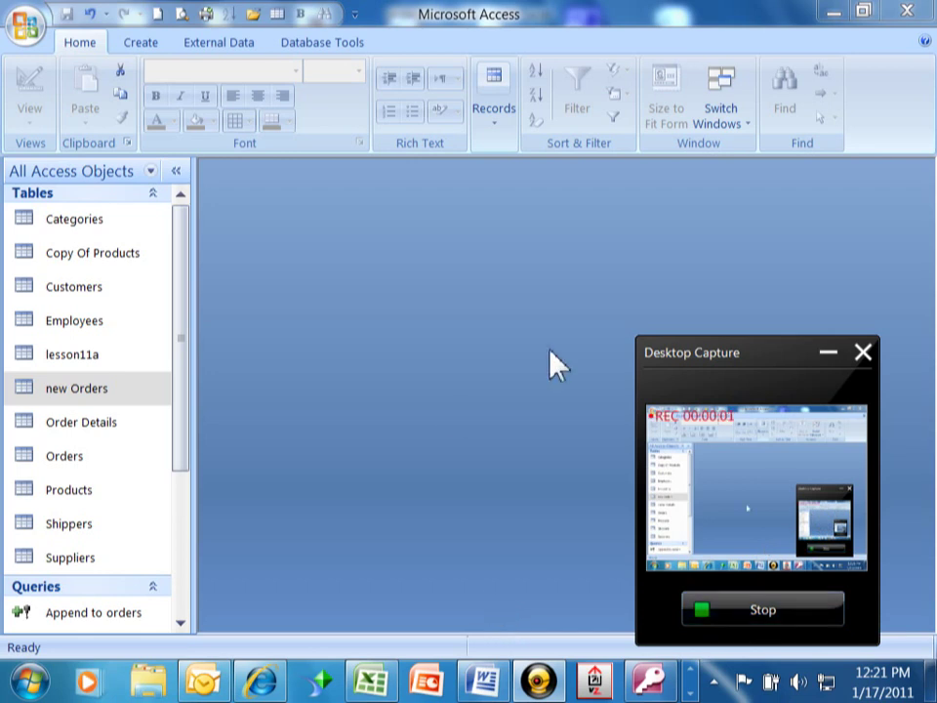
# - Create a new query in design view based on the Orders table and maximize its window
pyautogui.click(830, 355)
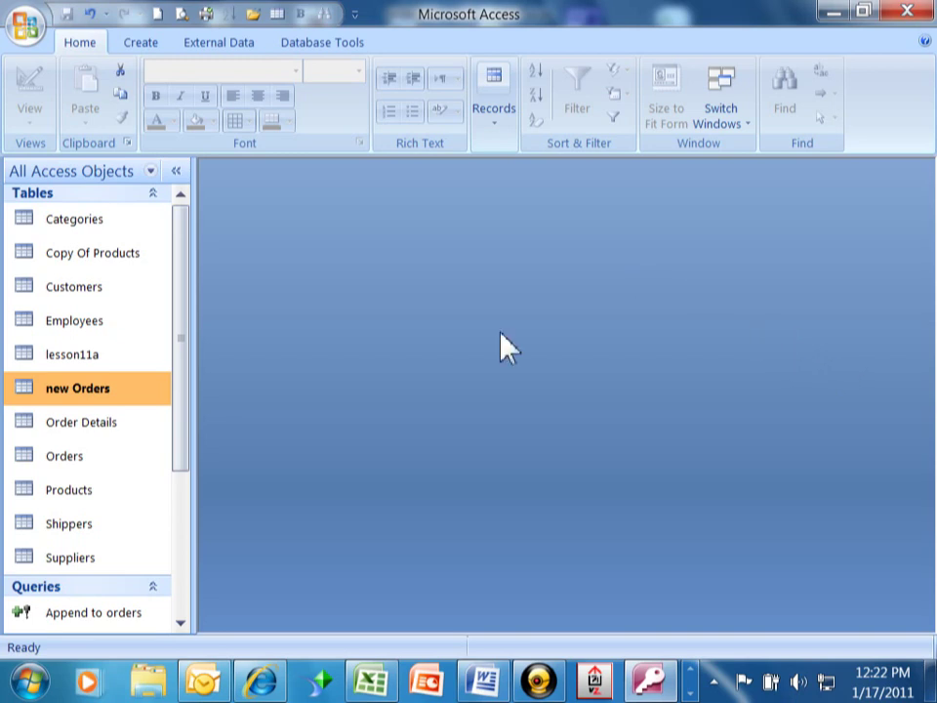
pyautogui.scroll(-1, 182, 288)
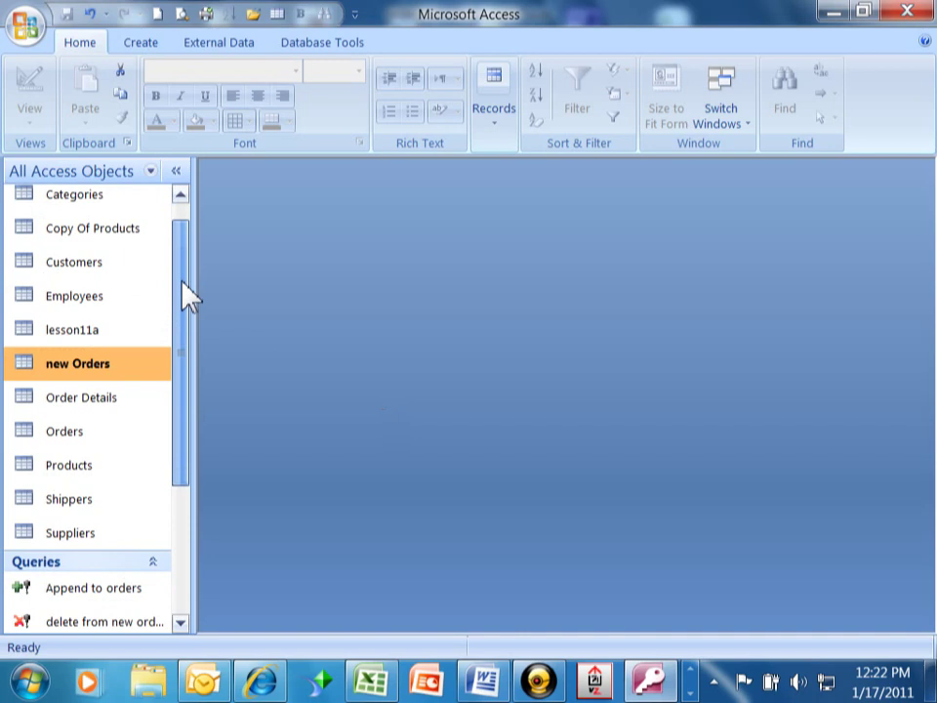
pyautogui.click(159, 49)
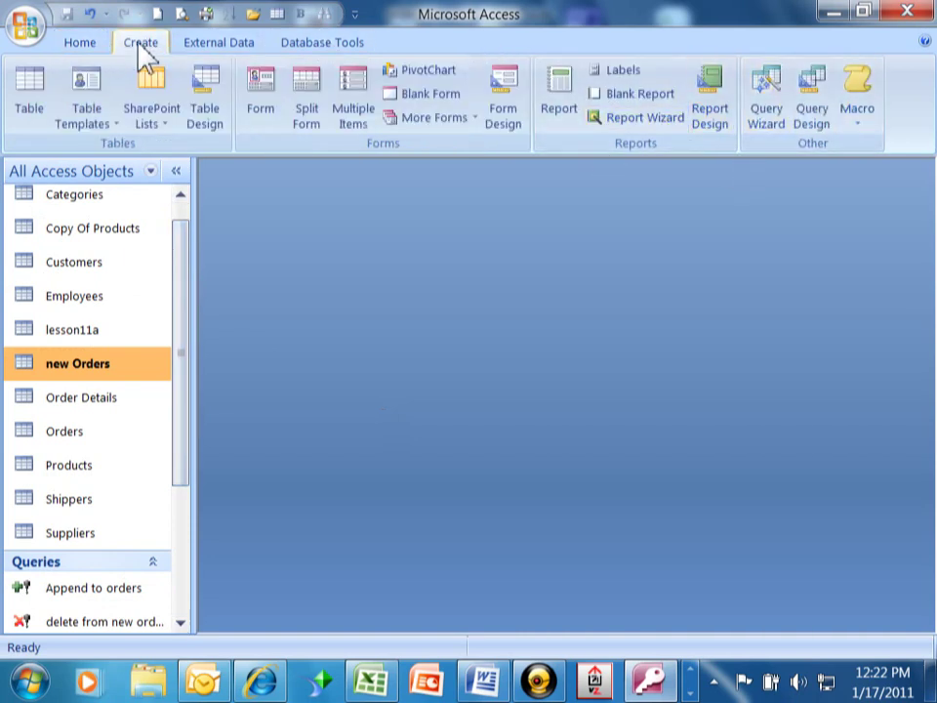
pyautogui.click(815, 115)
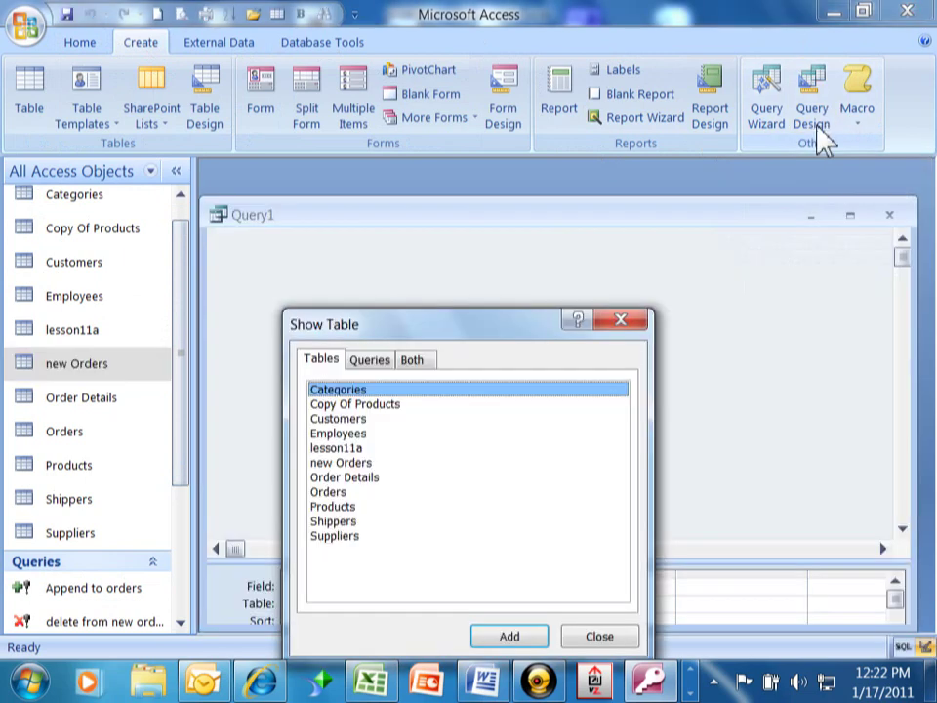
pyautogui.doubleClick(341, 493)
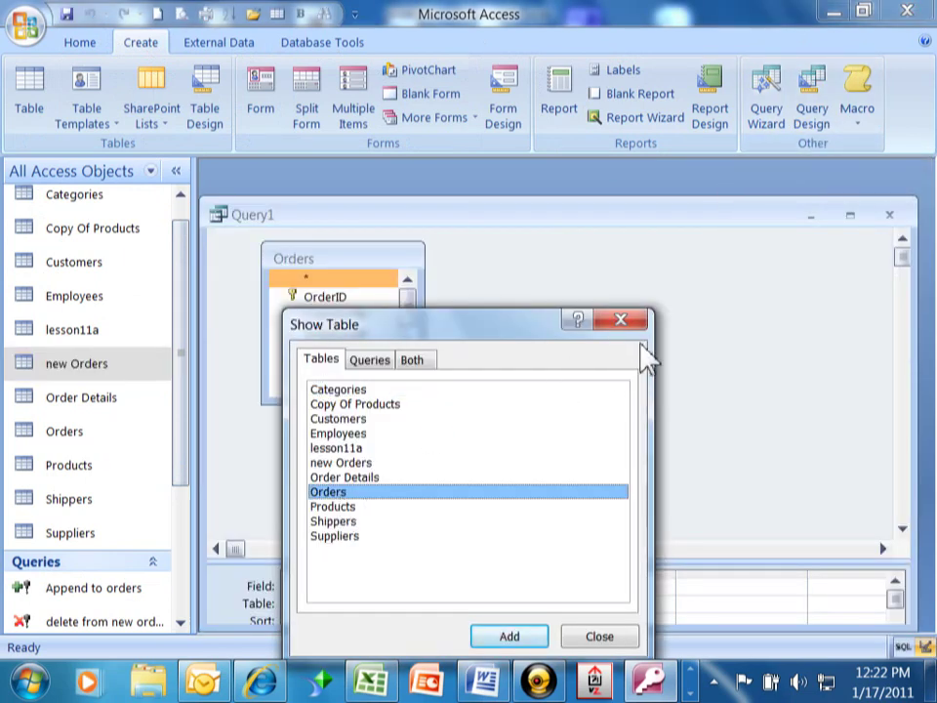
pyautogui.click(600, 637)
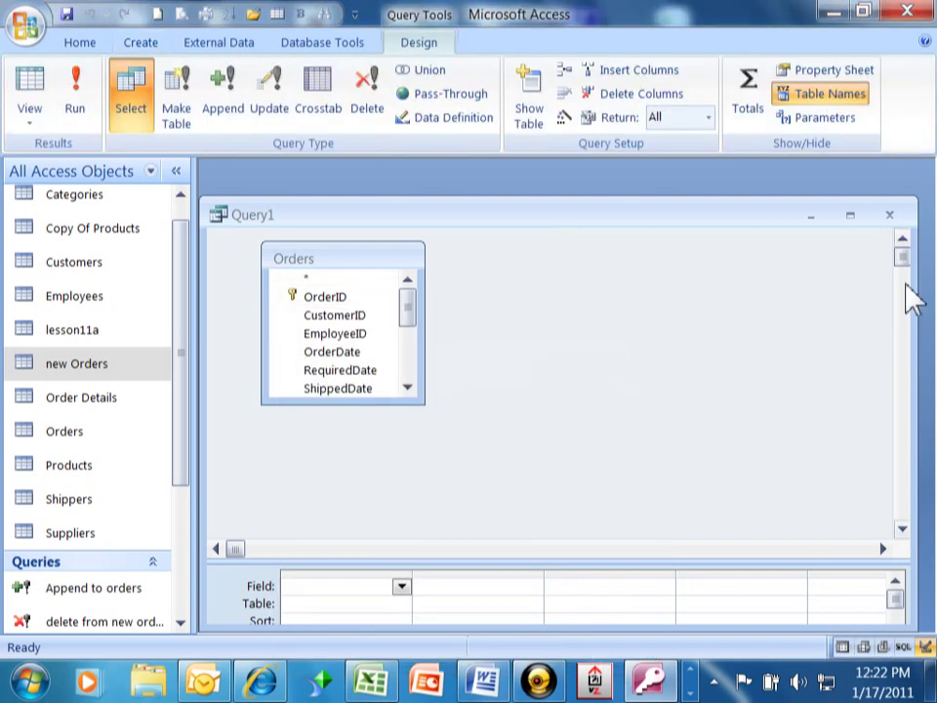
pyautogui.click(853, 216)
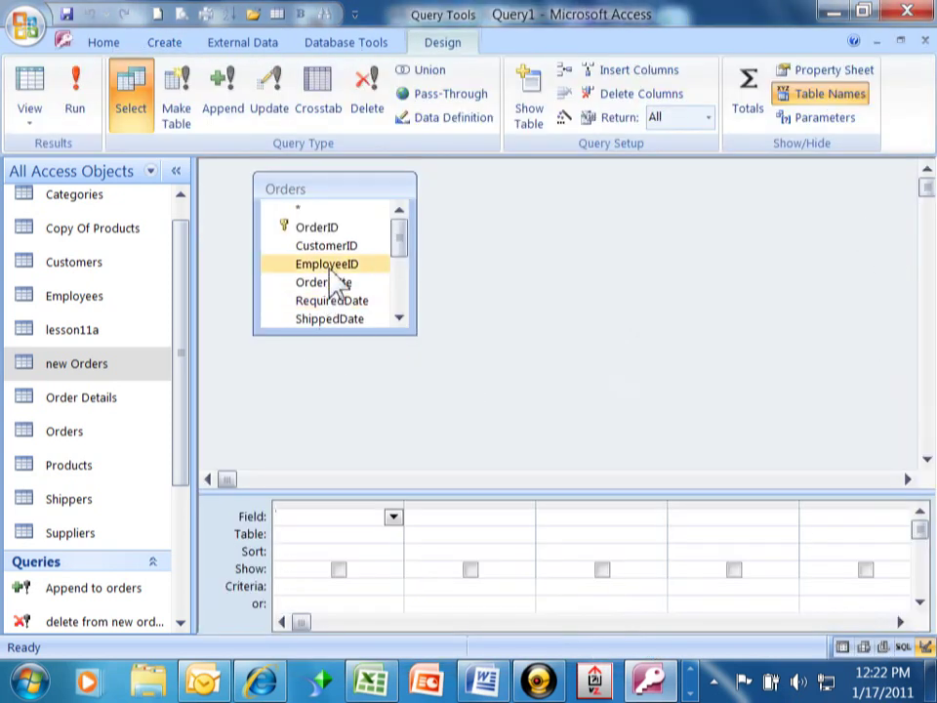
# - Add the OrderID, CustomerID, EmployeeID, OrderDate and orderamount fields from Orders to the query grid
pyautogui.doubleClick(332, 232)
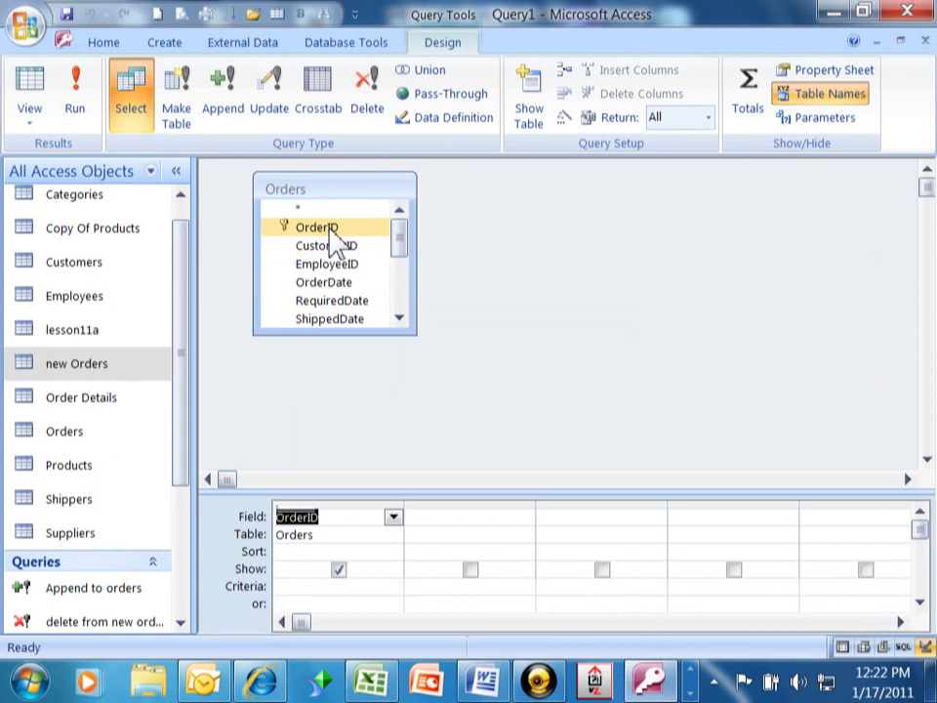
pyautogui.doubleClick(339, 249)
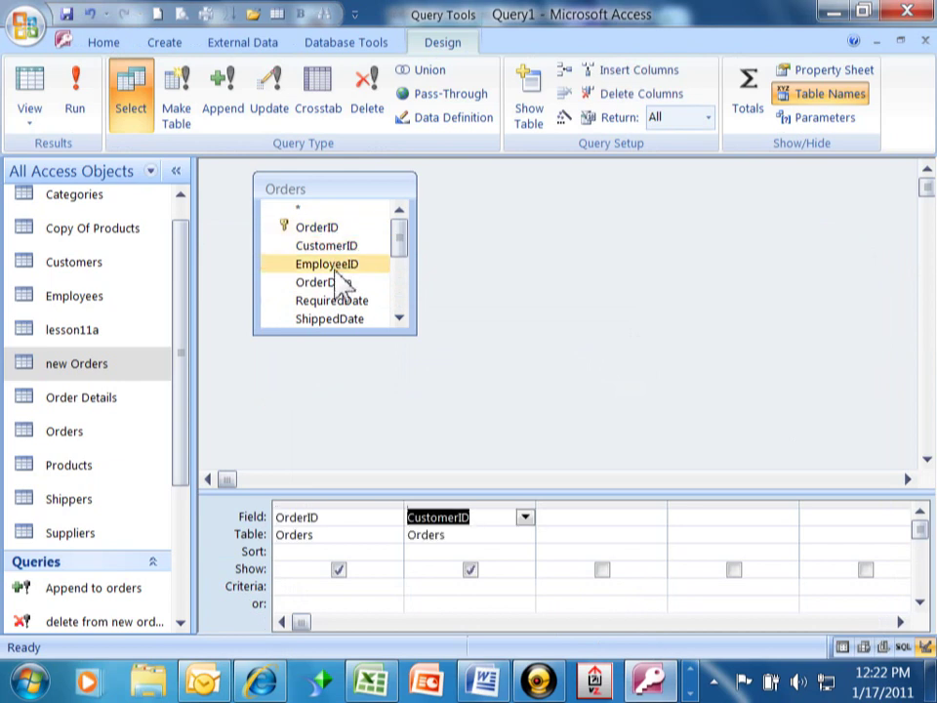
pyautogui.doubleClick(337, 264)
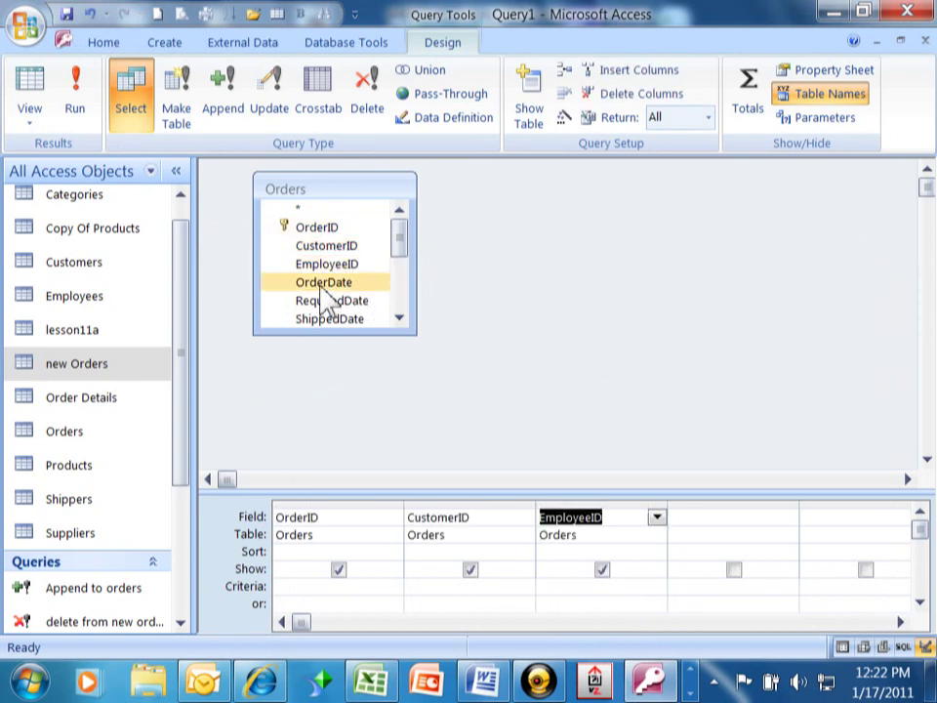
pyautogui.doubleClick(322, 286)
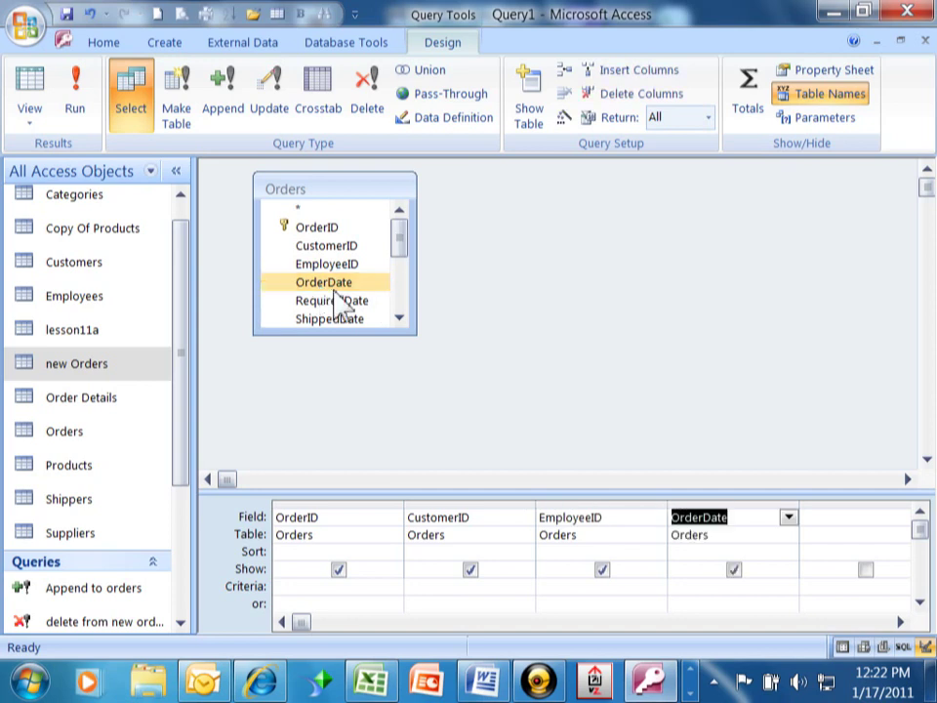
pyautogui.moveTo(394, 247); pyautogui.dragTo(408, 311)
pyautogui.doubleClick(344, 319)
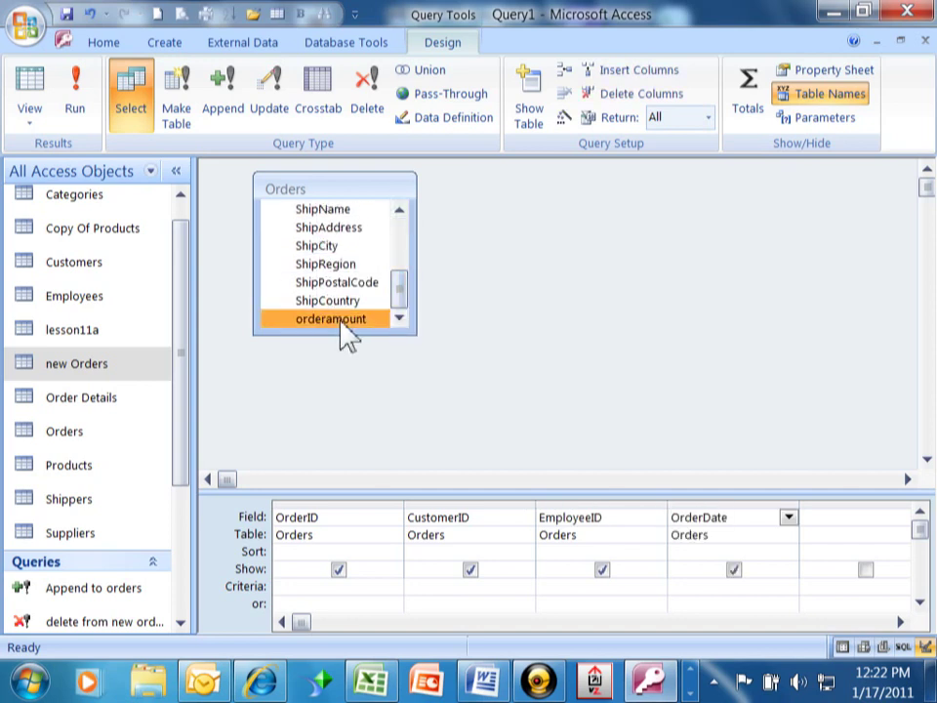
# - Set the orderamount criterion to >500 and run the select query to preview its records
pyautogui.click(826, 583)
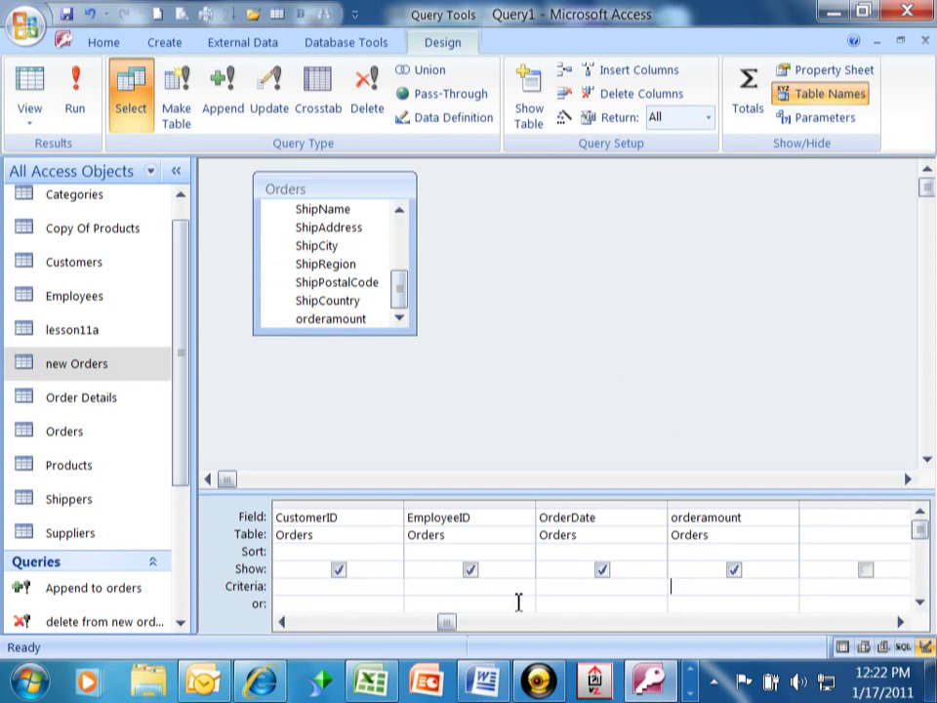
pyautogui.write('>500')
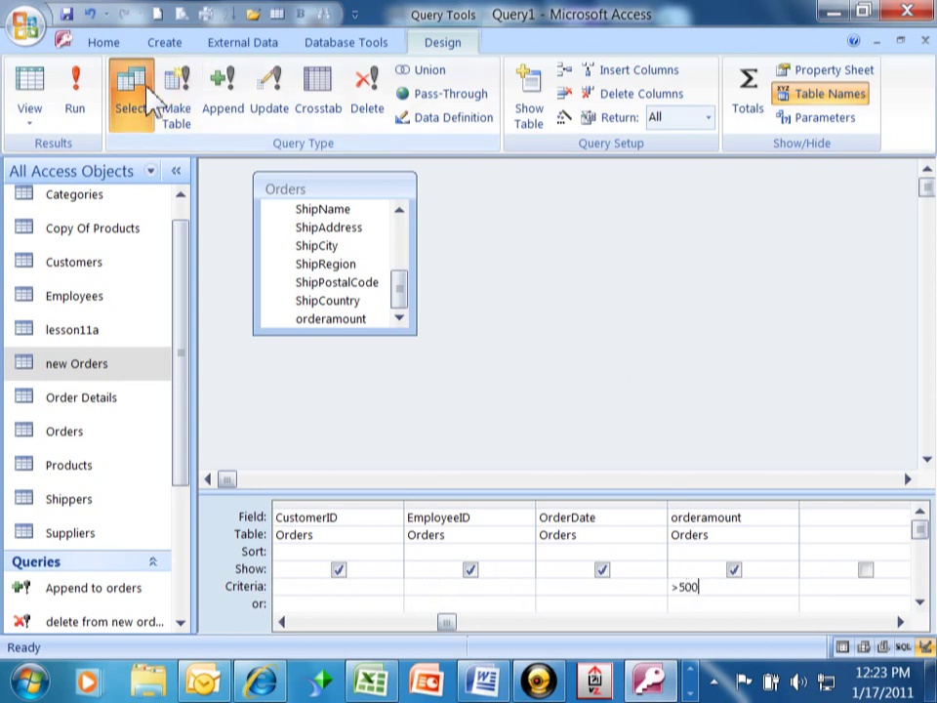
pyautogui.click(77, 109)
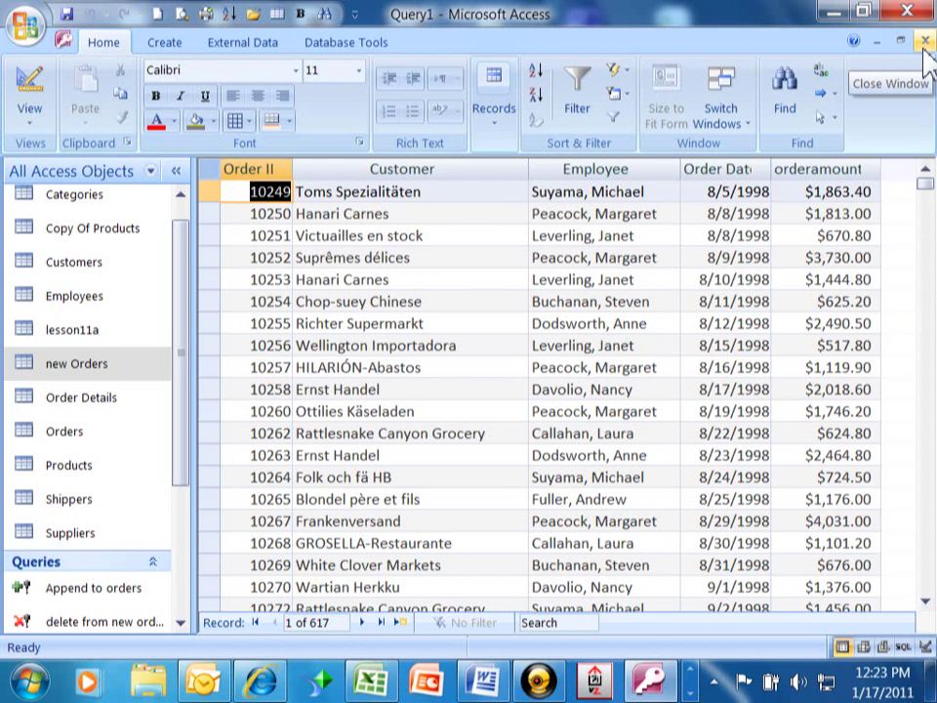
pyautogui.click(925, 40)
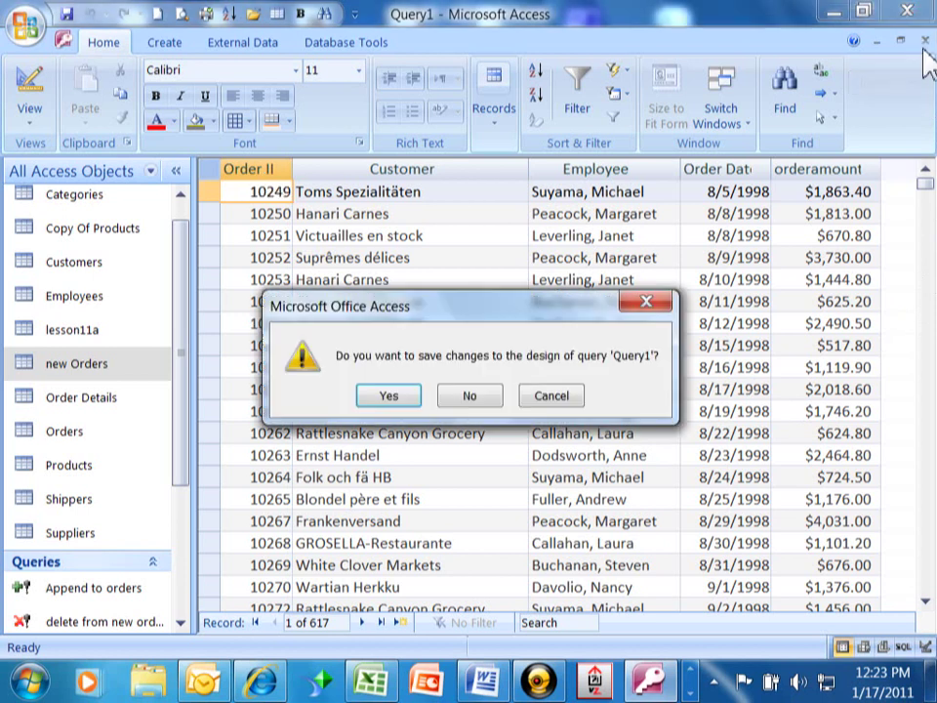
pyautogui.click(550, 397)
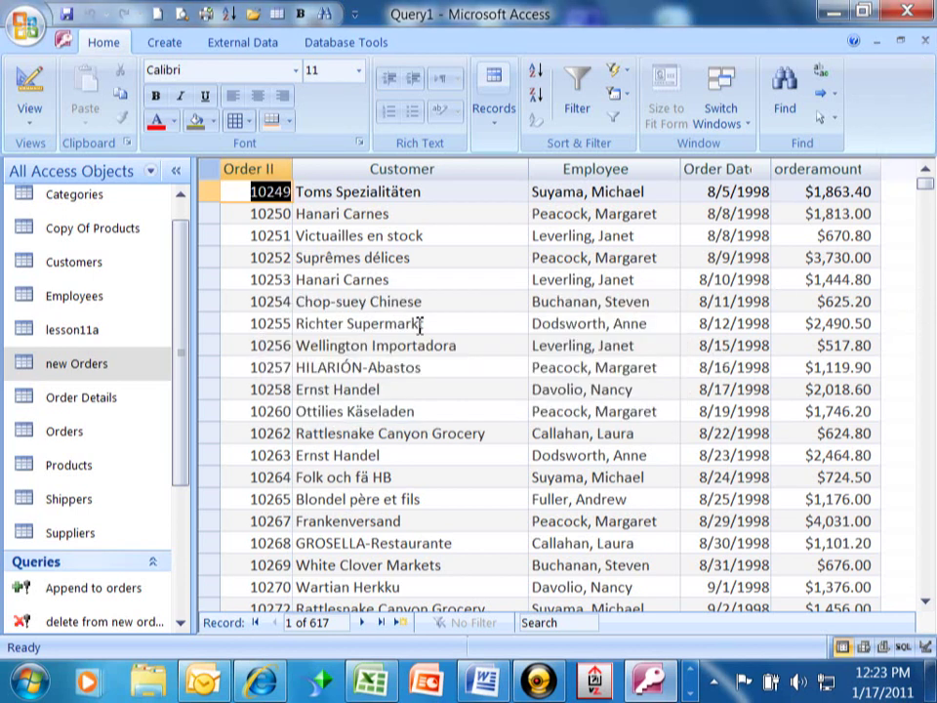
# - Convert the query design to a make-table query that writes to "Orders > 500 as of 1-17-2011" in the current database
pyautogui.click(27, 90)
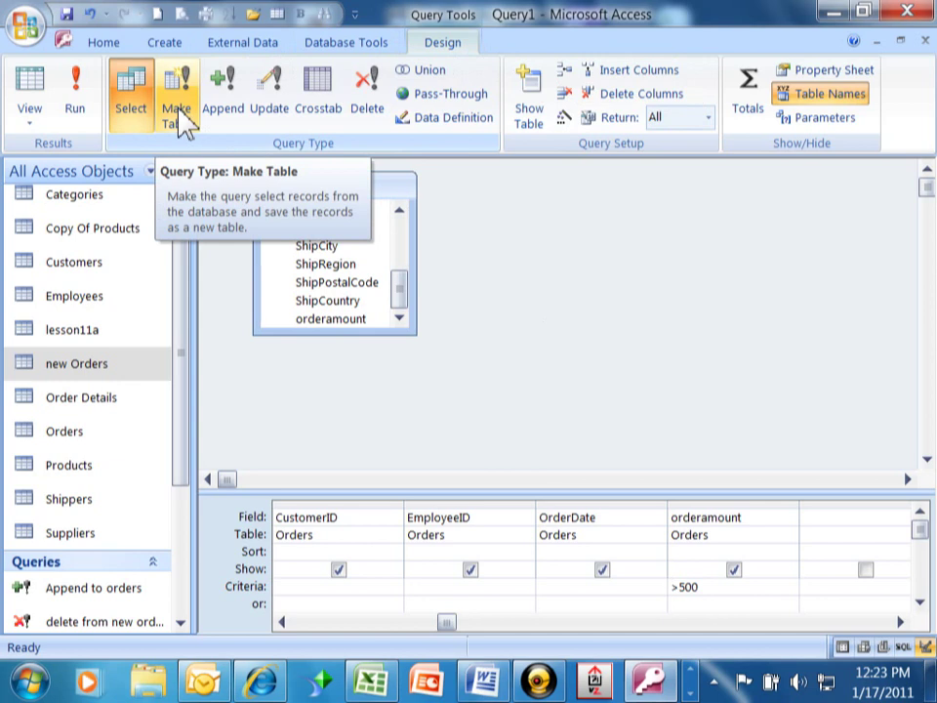
pyautogui.click(186, 124)
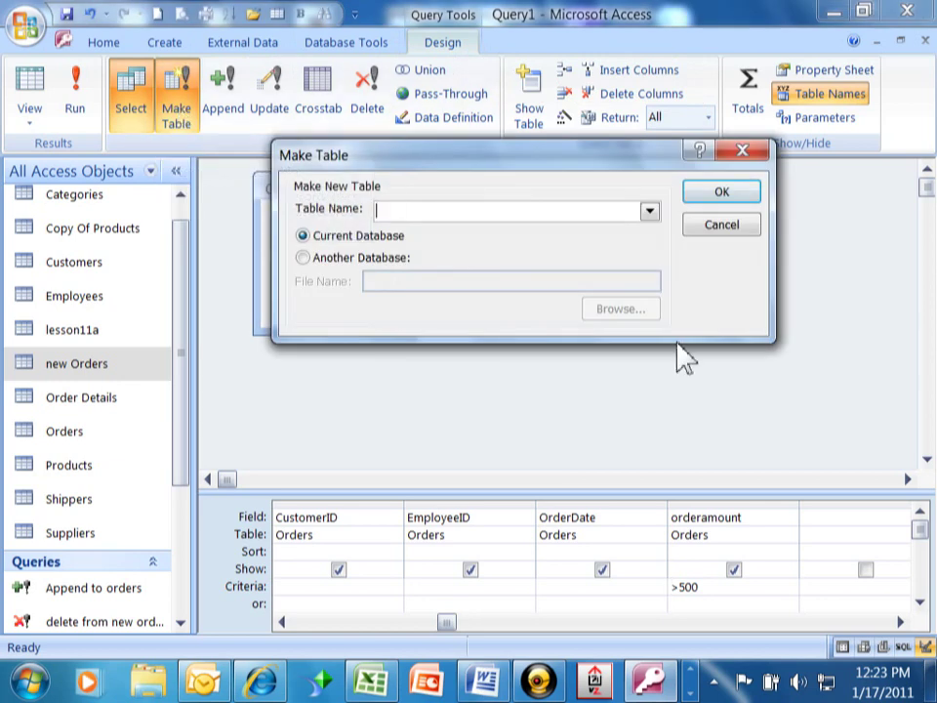
pyautogui.write('Ordersd > 5000')
pyautogui.press('BackSpace')
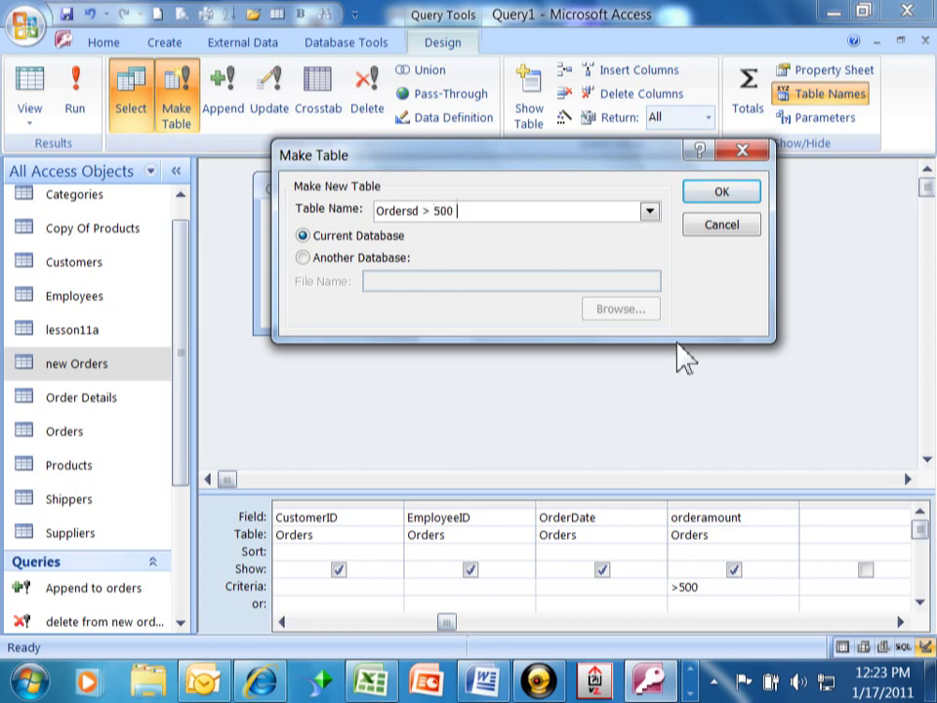
pyautogui.write('as of 1-17-2011')
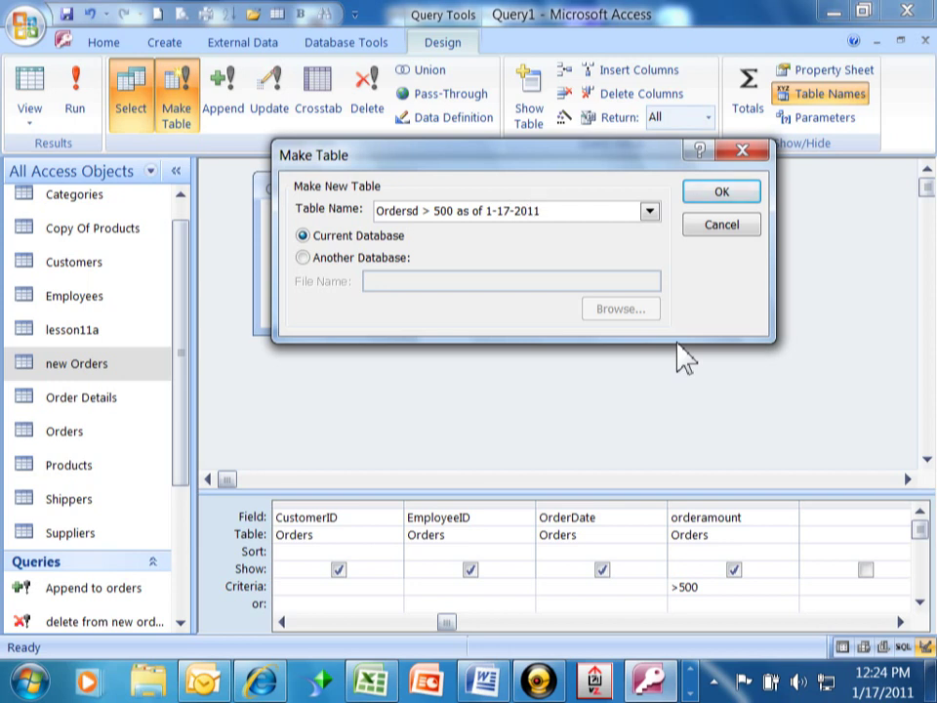
pyautogui.click(420, 210)
pyautogui.press('BackSpace')
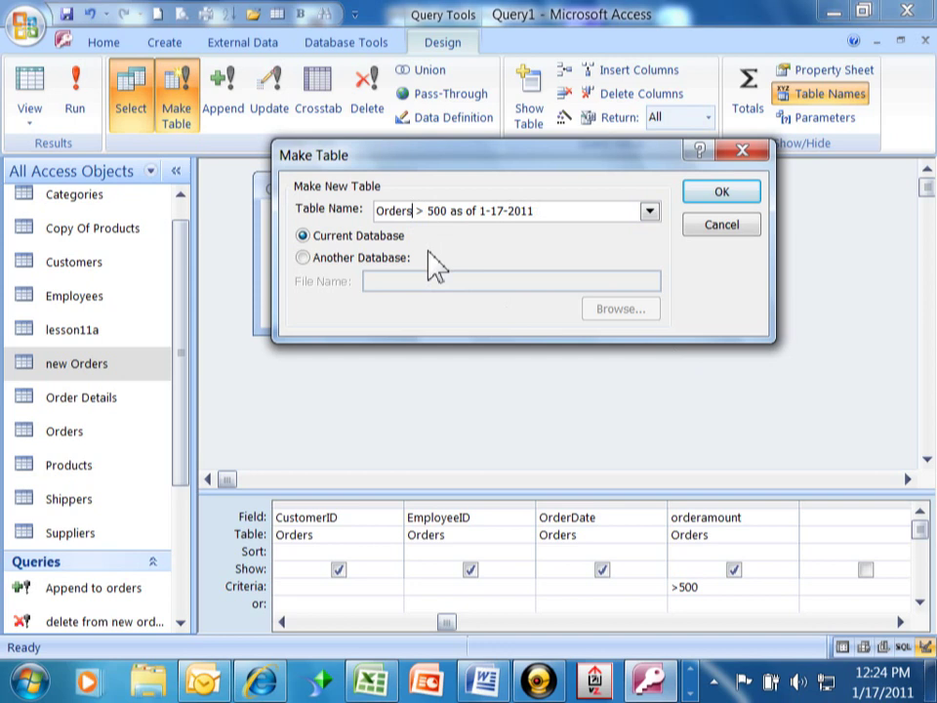
pyautogui.click(719, 196)
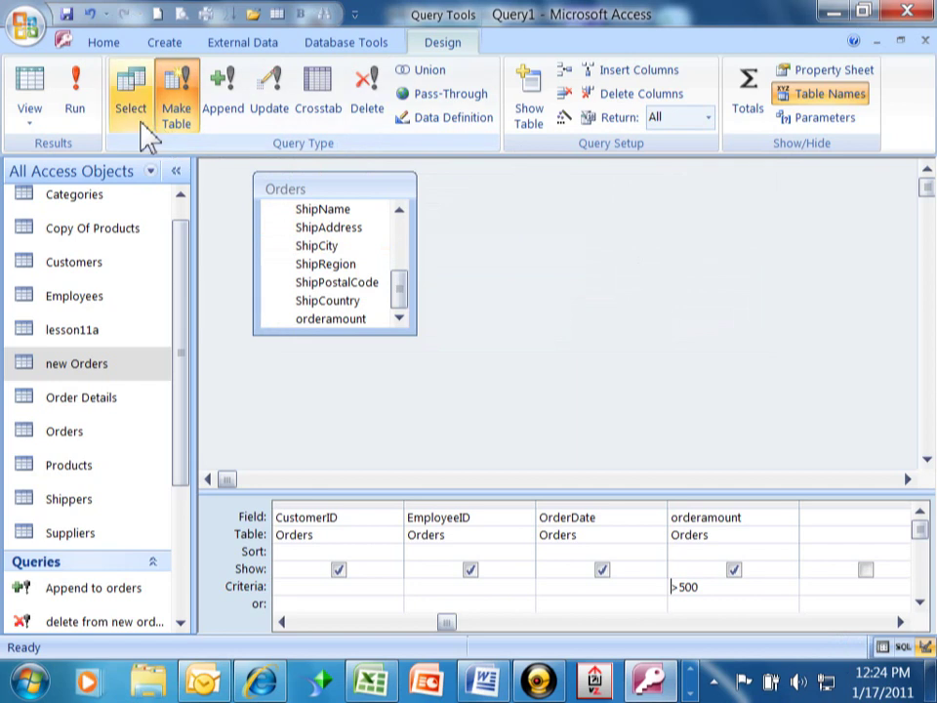
# - Run the make-table query to create the table, and close the query, saving it as "Make As of Table"
pyautogui.click(76, 106)
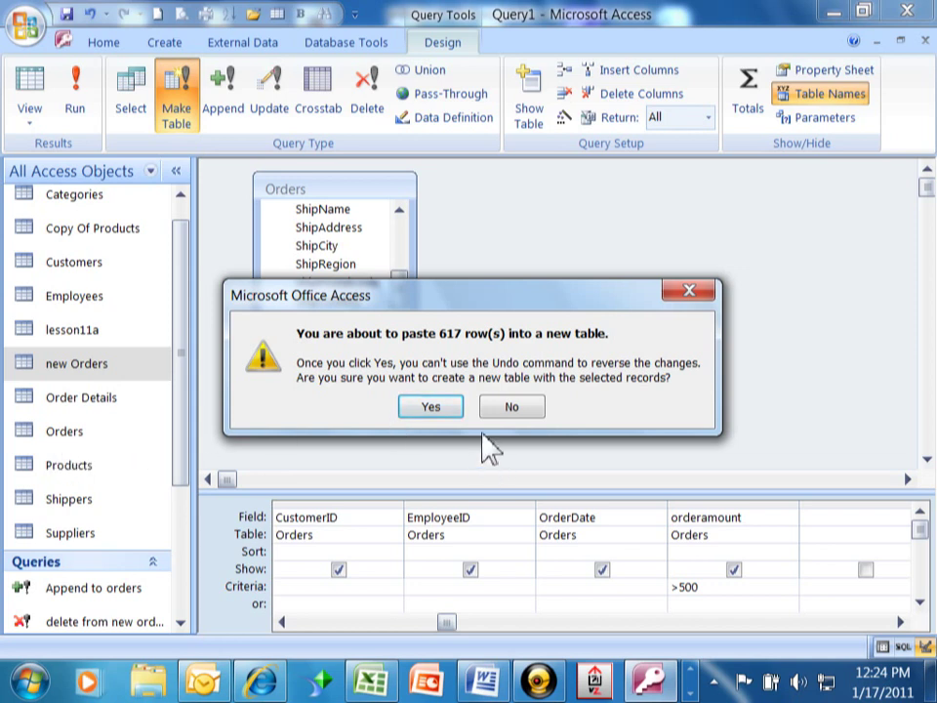
pyautogui.click(431, 408)
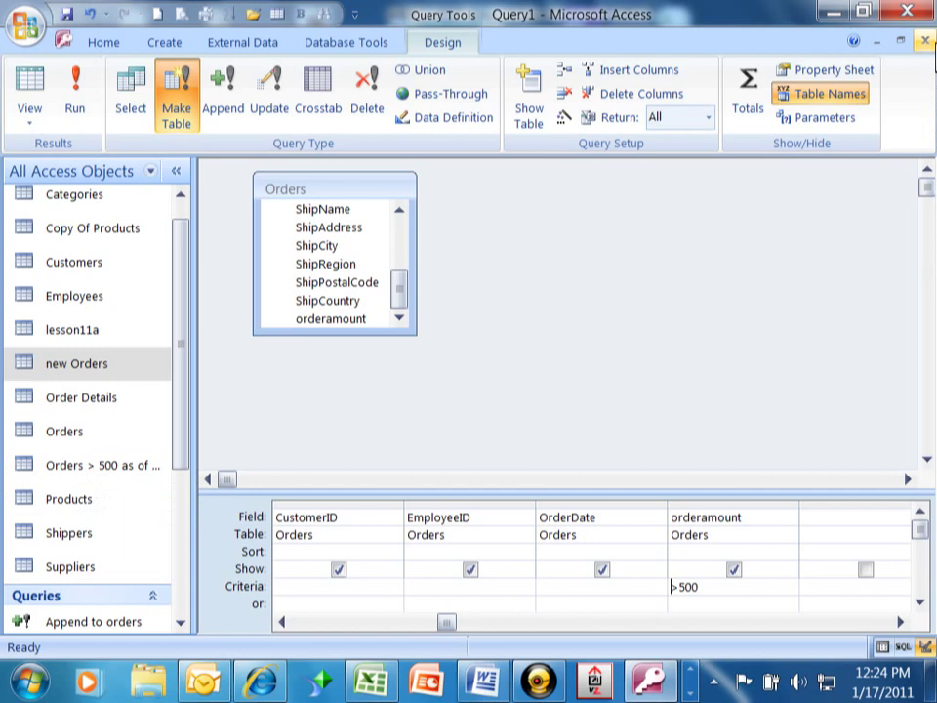
pyautogui.click(926, 41)
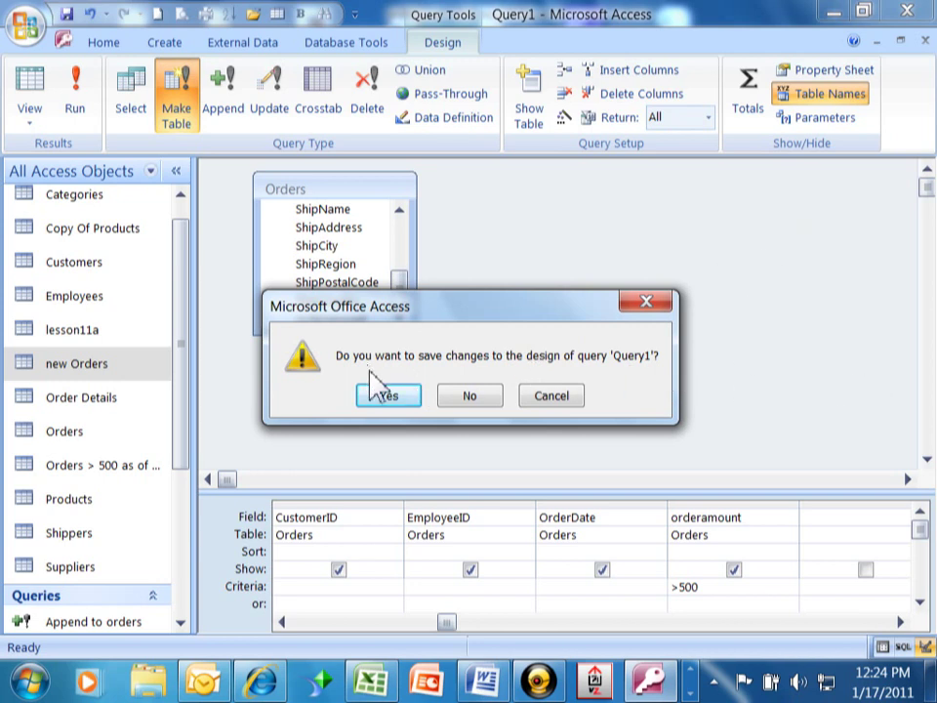
pyautogui.click(386, 410)
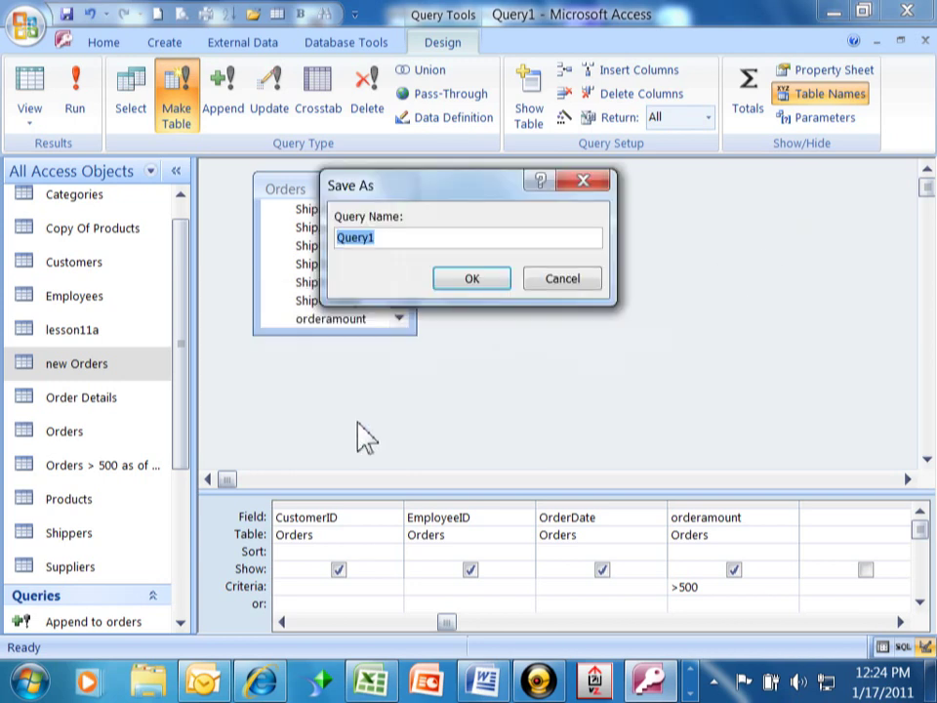
pyautogui.write('Ma')
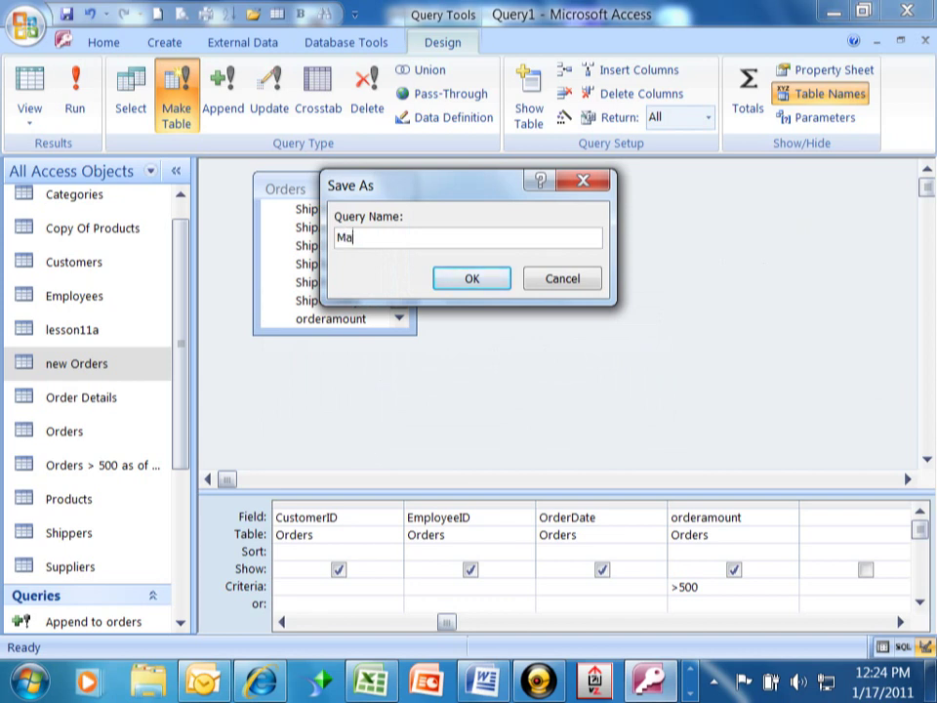
pyautogui.write('ke As of Table')
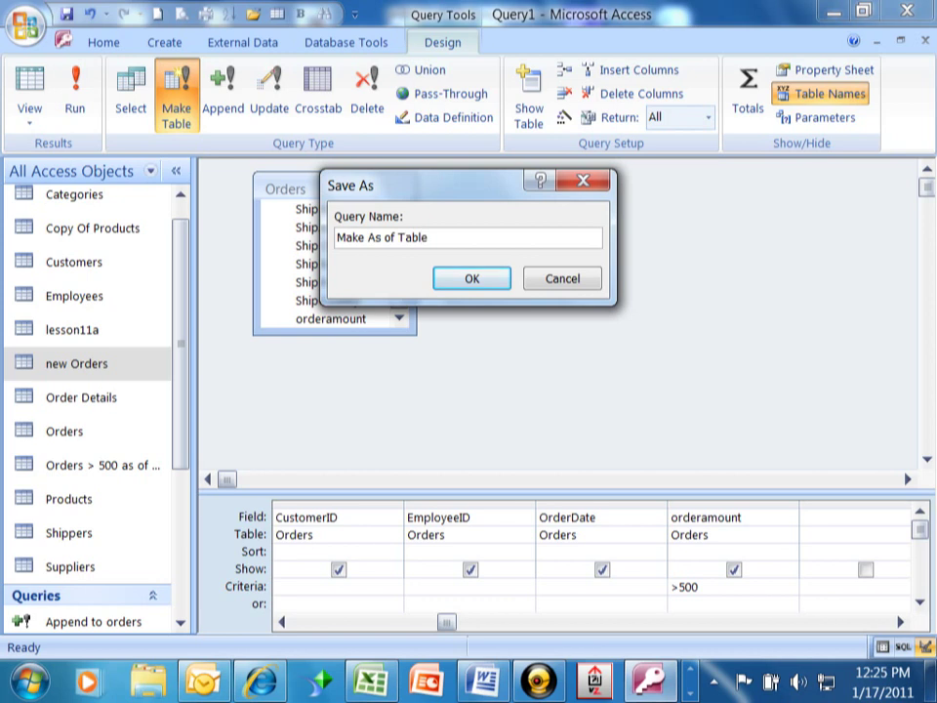
pyautogui.press('Return')
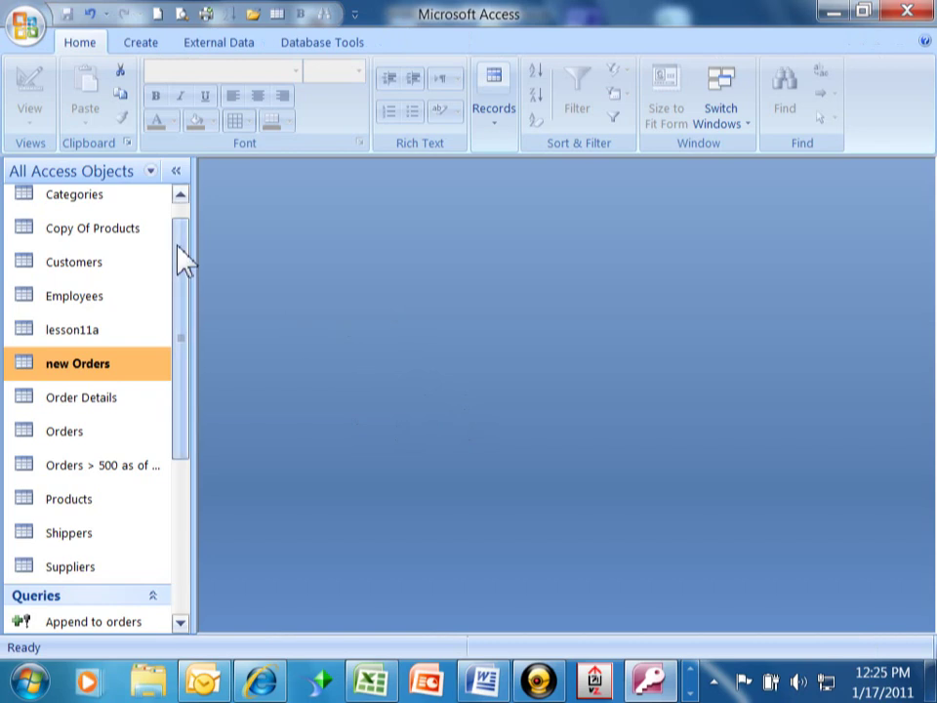
# - Open the "Orders > 500 as of 1-17-2011" table maximized and review its records from the first to the last
pyautogui.moveTo(185, 261); pyautogui.dragTo(191, 325)
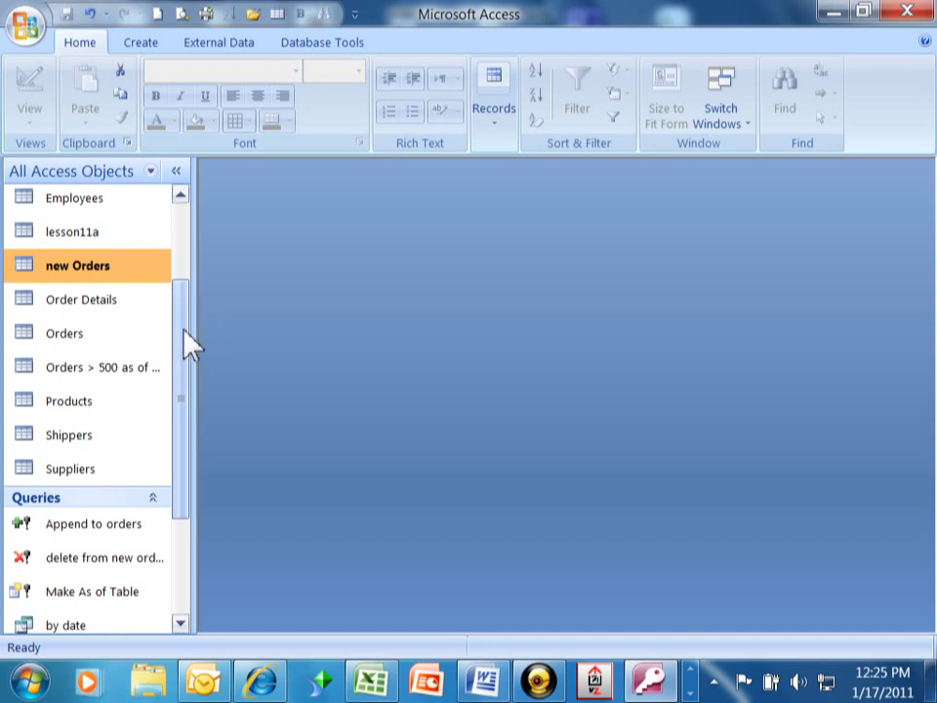
pyautogui.doubleClick(86, 379)
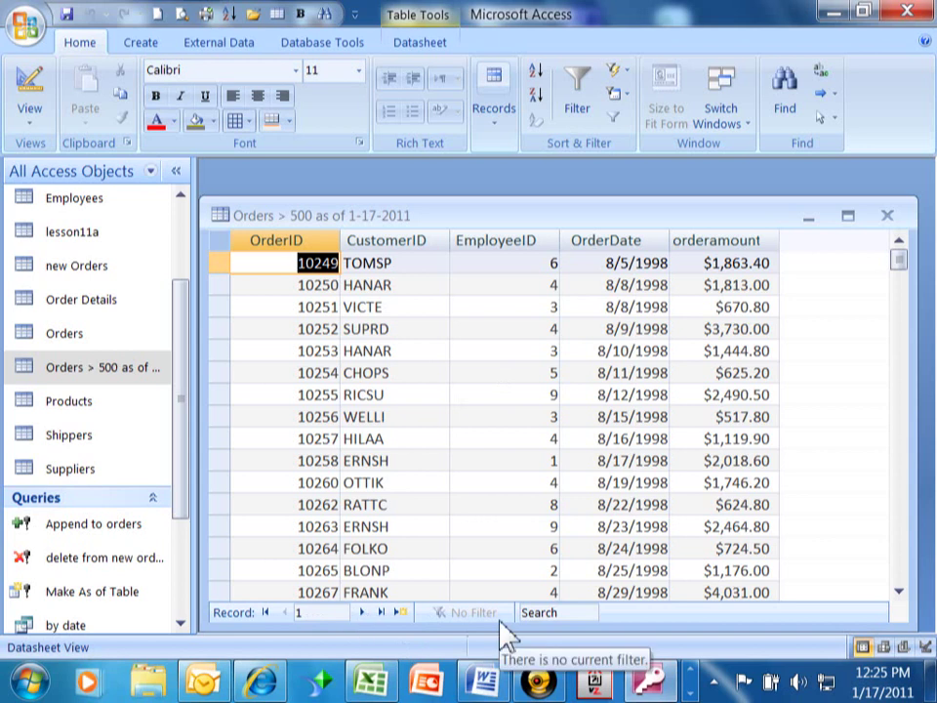
pyautogui.click(847, 216)
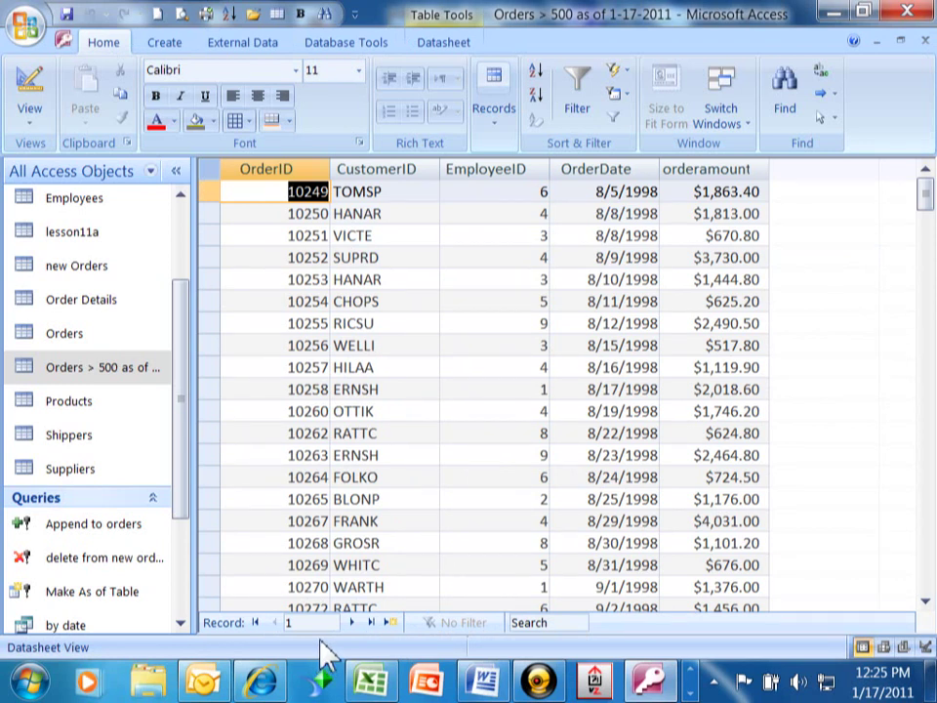
pyautogui.click(331, 280)
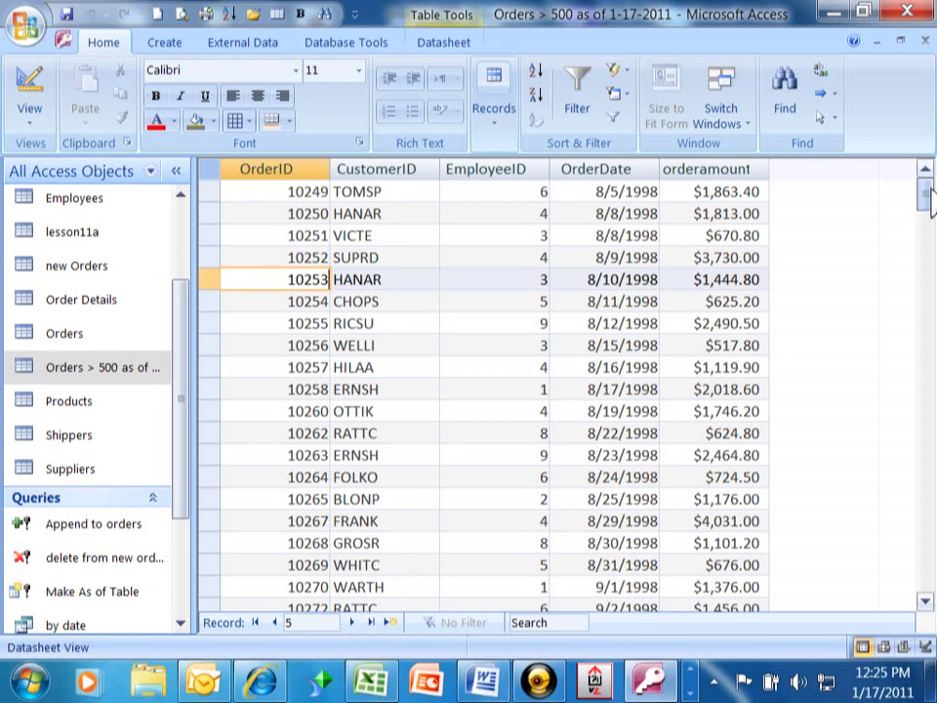
pyautogui.moveTo(925, 195); pyautogui.dragTo(933, 597)
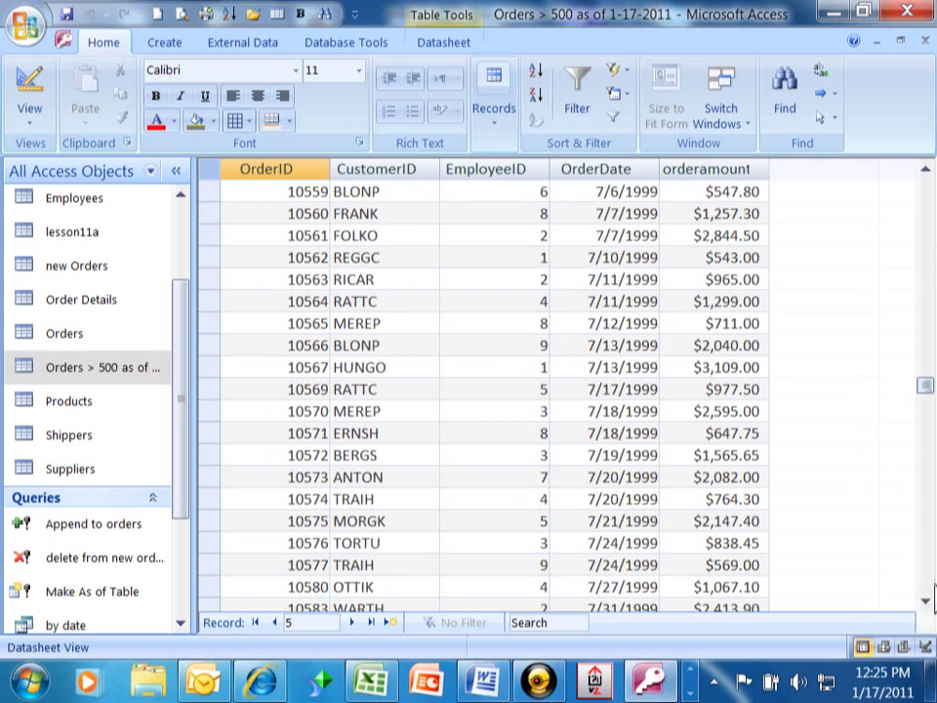
pyautogui.click(372, 623)
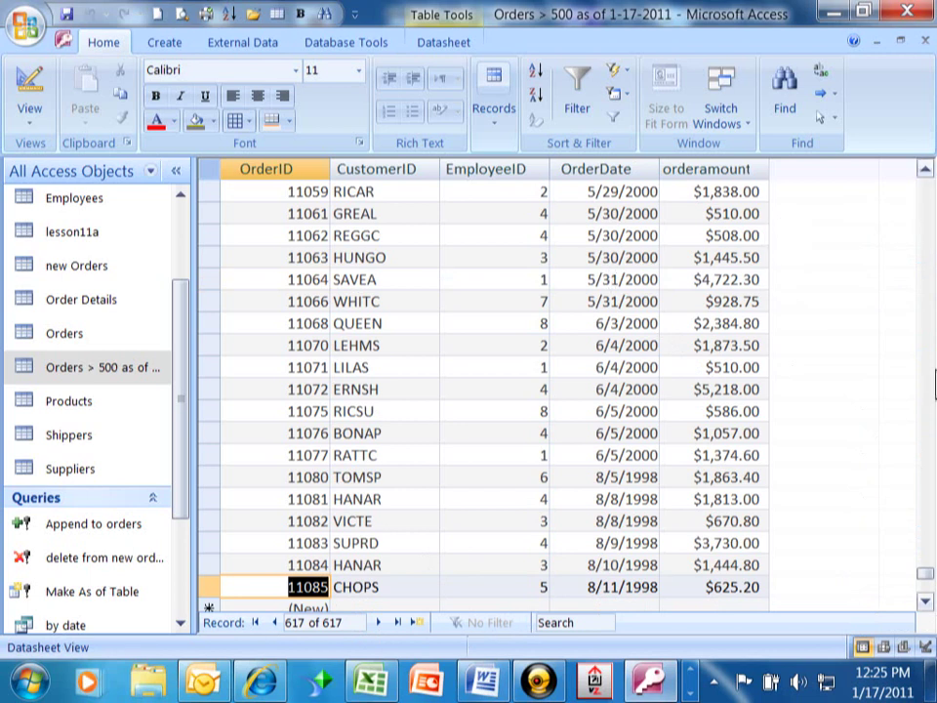
pyautogui.moveTo(923, 575); pyautogui.dragTo(924, 175)
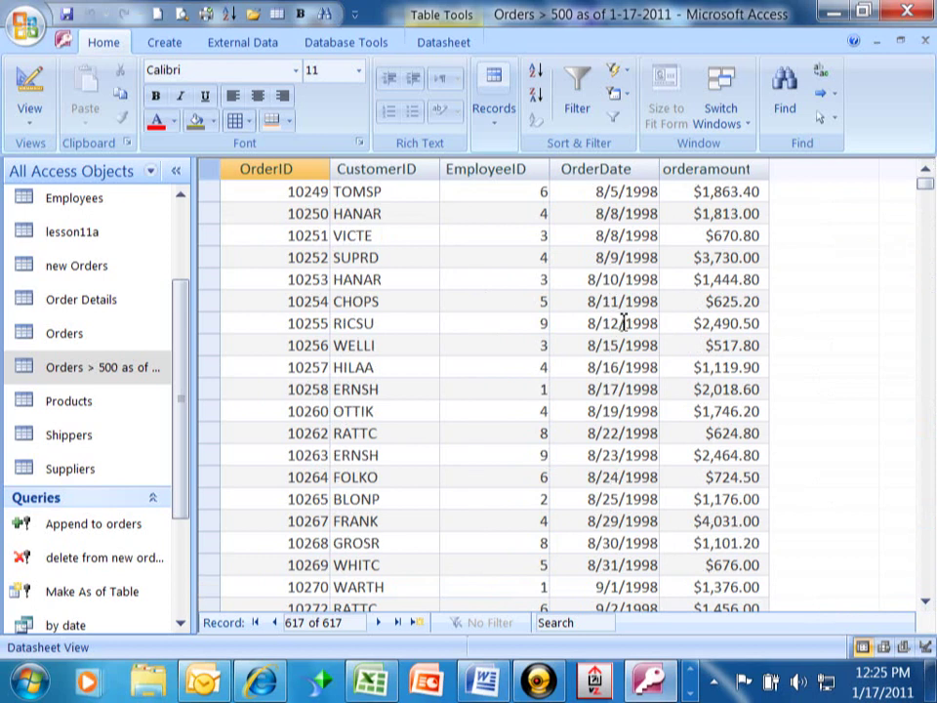